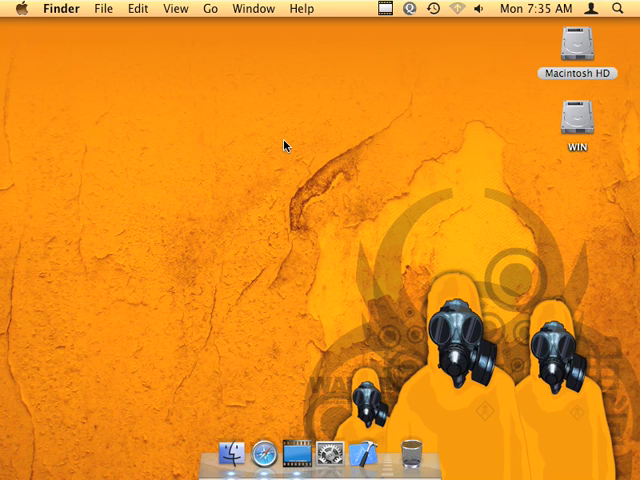
Recall the revver.com/u/Masna/ link in Quicksilver and display it in Large Type.
key("ctrl+space")
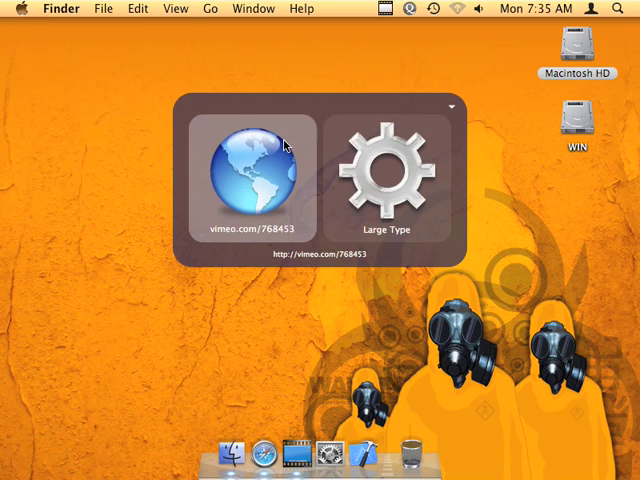
type("http://revver.com/u/Masna/")
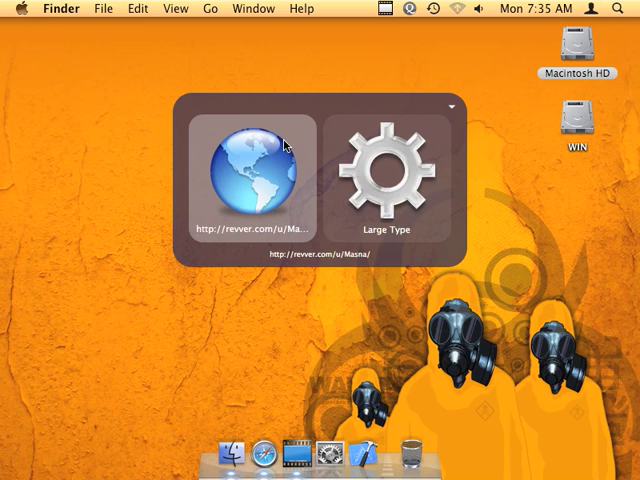
key("Return")
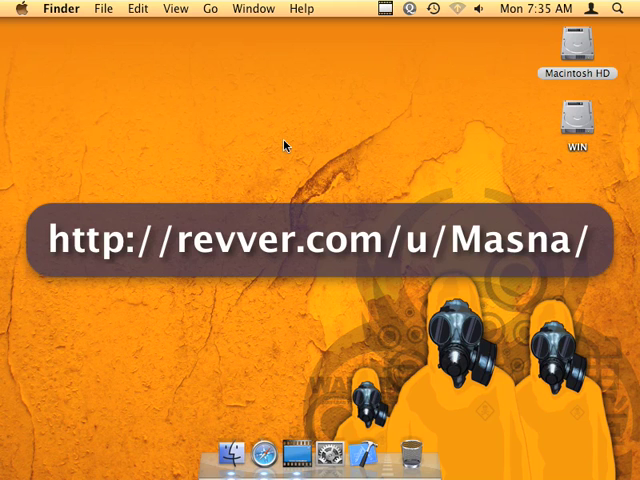
Dismiss the revver display and show vimeo.com/768453 in Large Type.
key("Escape")
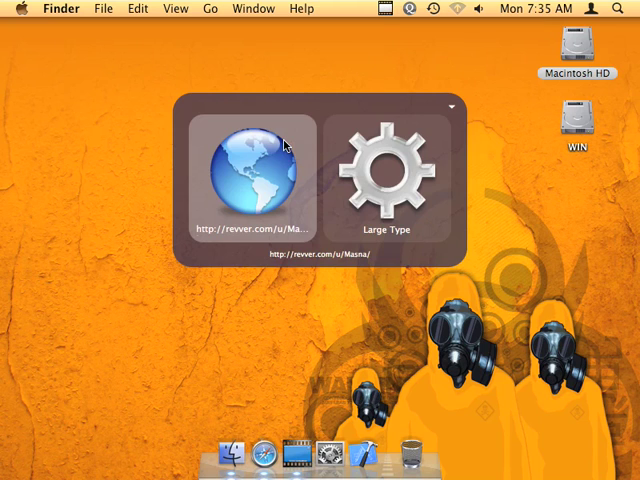
type("vimeo.")
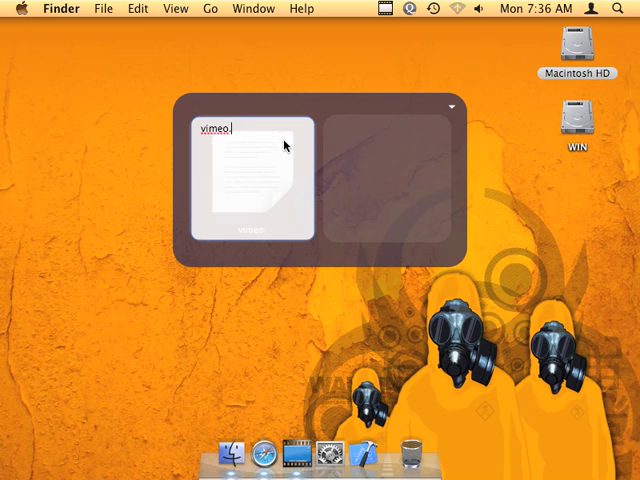
type("com/")
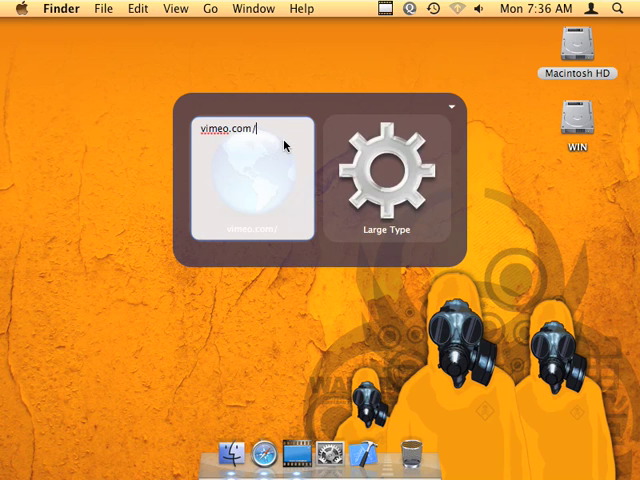
type("768453")
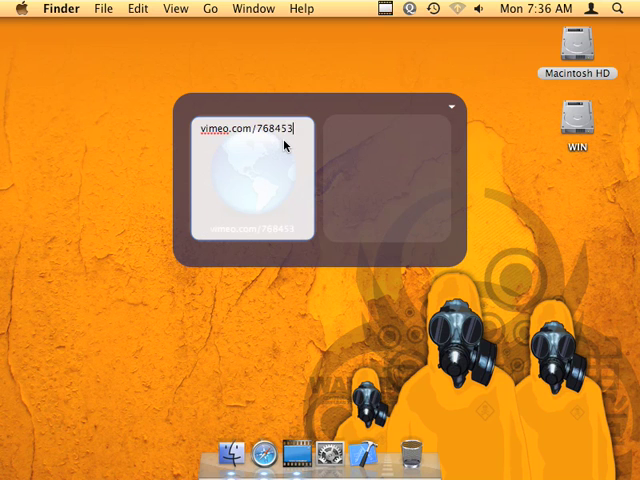
key("Return")
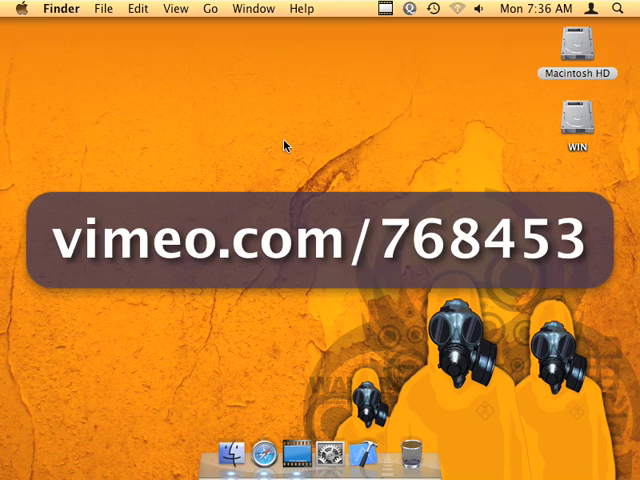